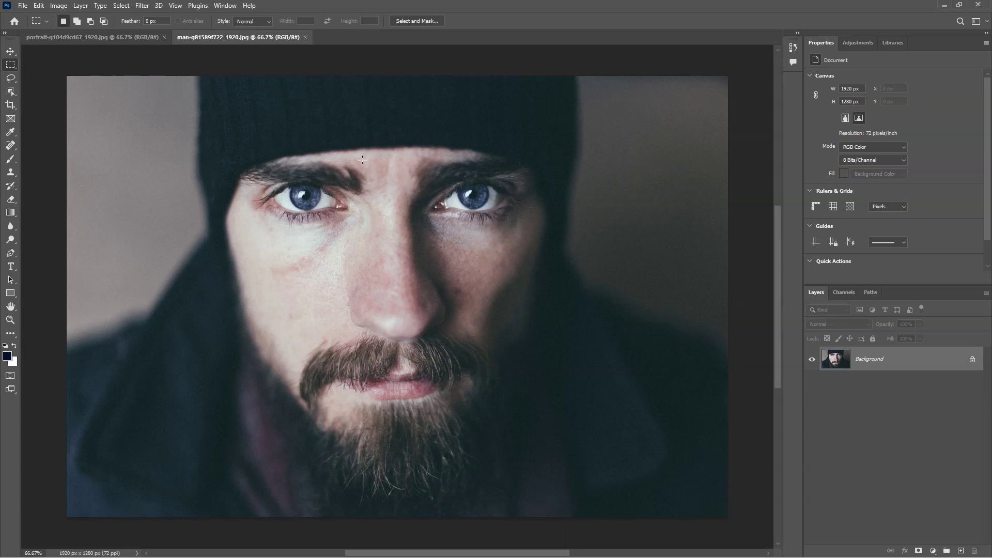
# Step: Use Select Subject on the bearded man, then add a layer mask to hide his backdrop
pyautogui.click(124, 6)
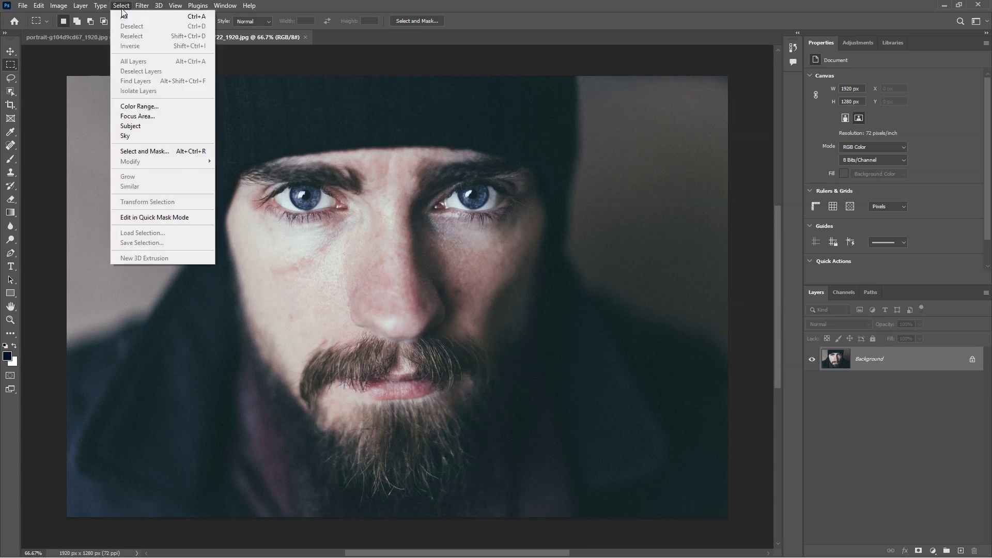
pyautogui.click(148, 131)
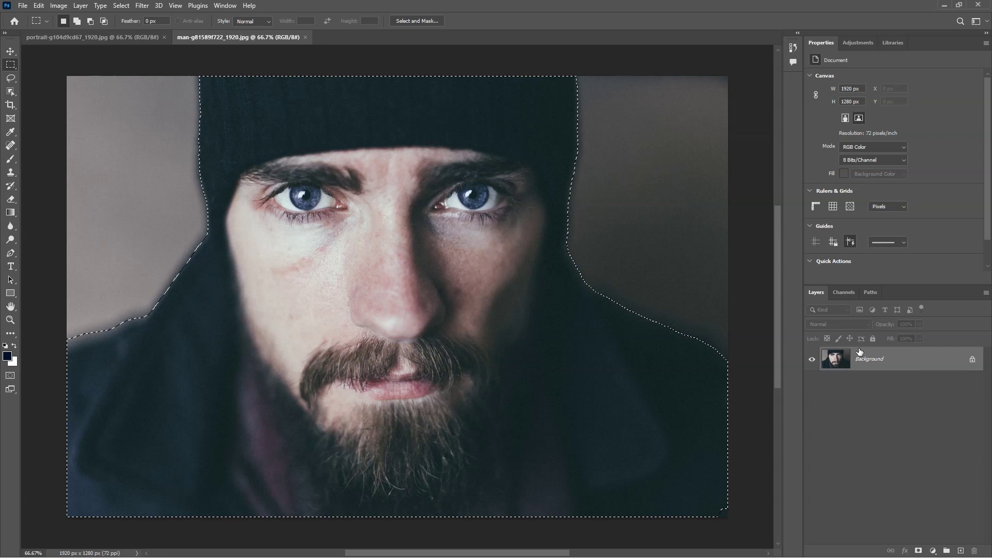
pyautogui.click(920, 550)
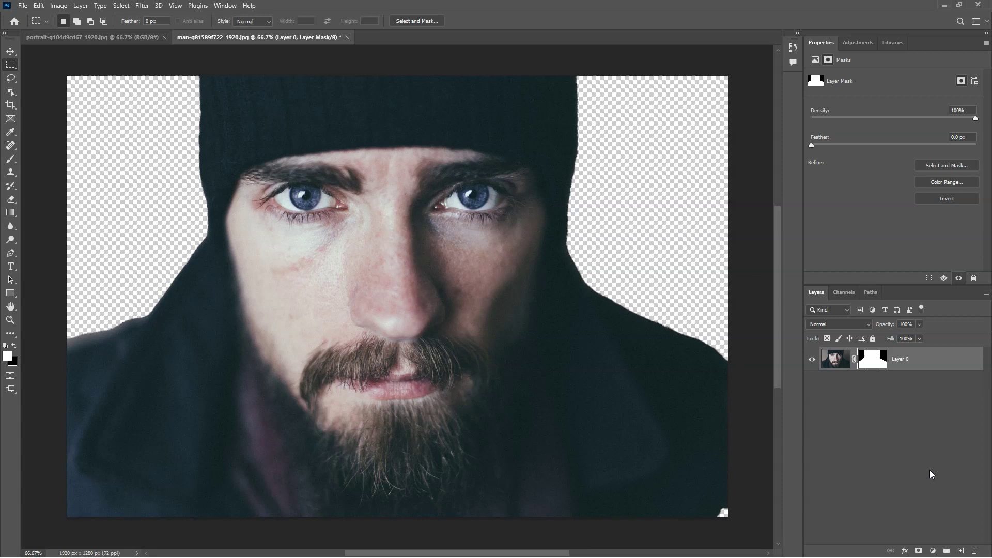
# Step: Add a new layer beneath Layer 0, fill it with black, then deselect it
pyautogui.click(962, 551)
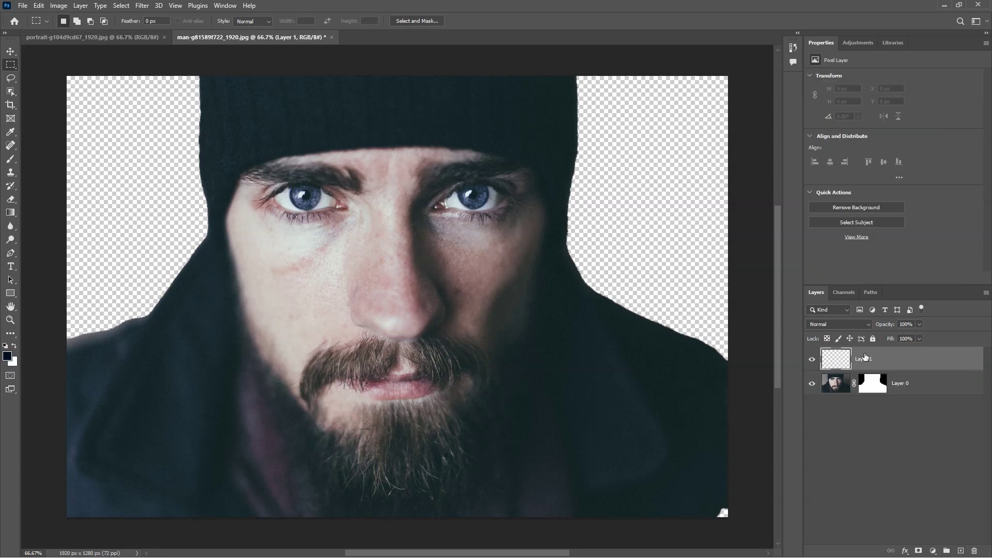
pyautogui.moveTo(866, 356); pyautogui.dragTo(861, 396)
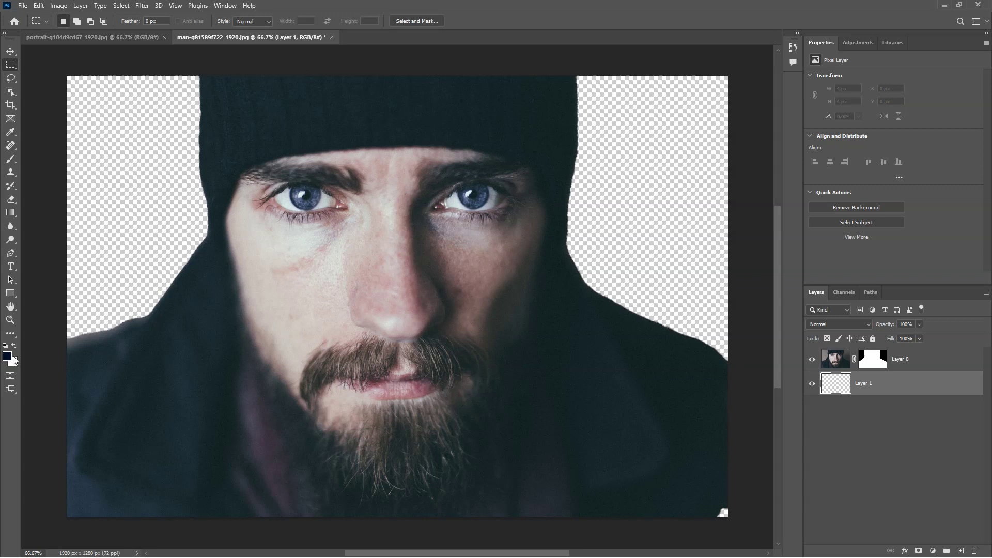
pyautogui.press('d')
pyautogui.hotkey('alt', 'BackSpace')
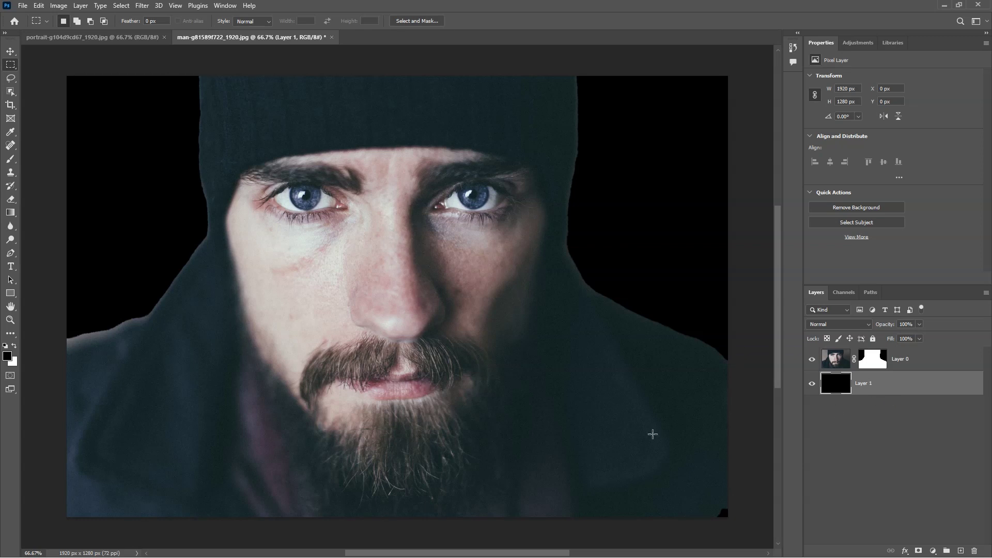
pyautogui.click(841, 416)
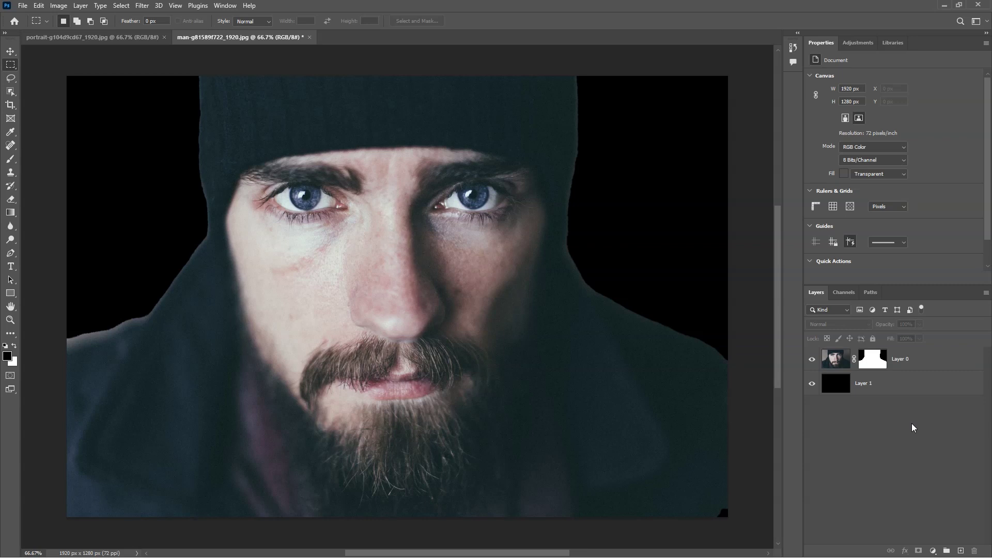
# Step: Convert Layer 1 and Layer 0 together into a single smart object
pyautogui.click(898, 388)
pyautogui.keyDown('shift'); pyautogui.click(921, 364); pyautogui.keyUp('shift')
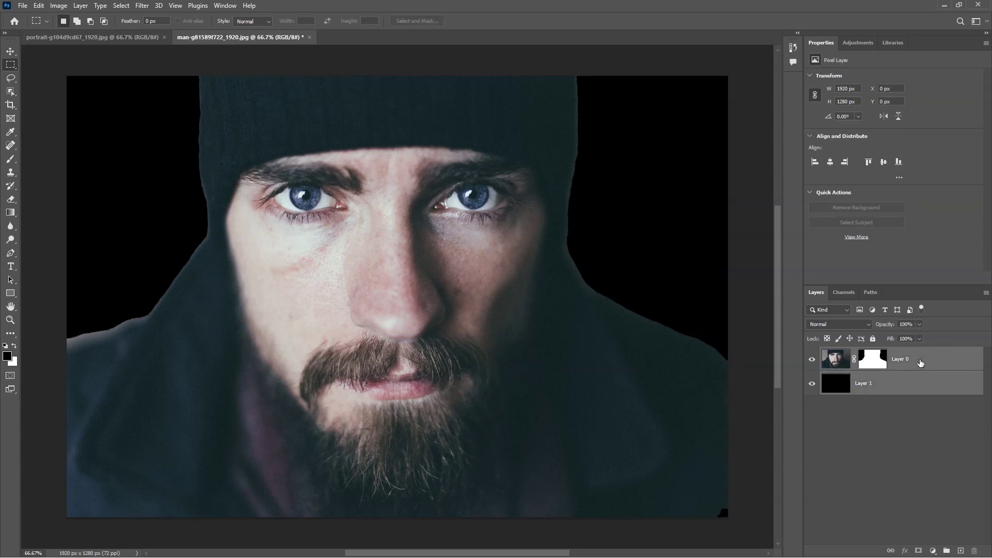
pyautogui.rightClick(920, 363)
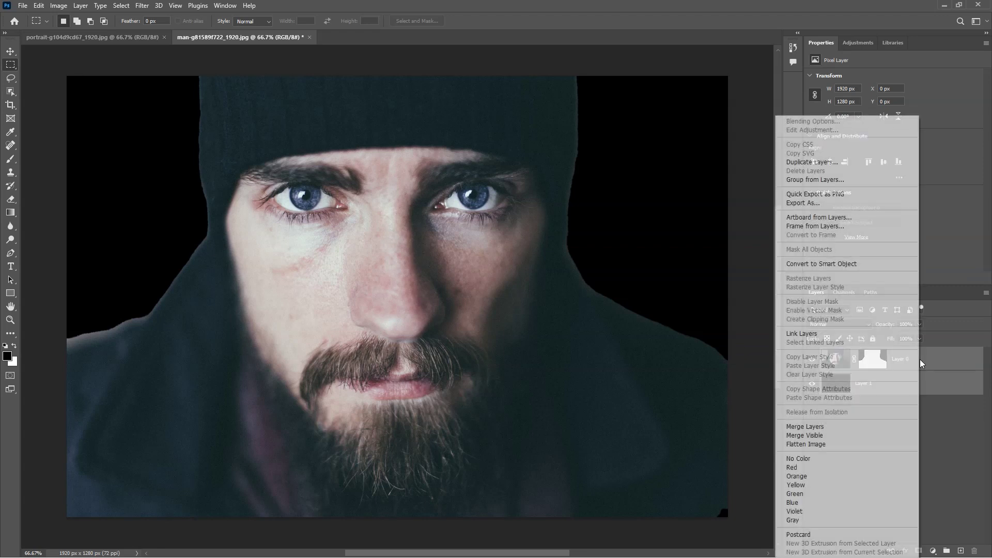
pyautogui.click(820, 264)
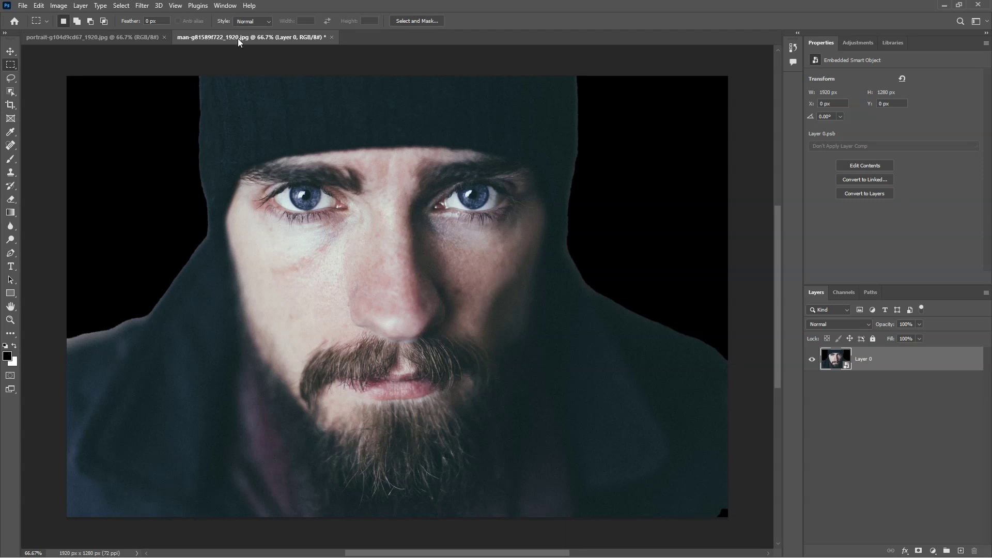
# Step: In the black-and-white portrait, convert Background to a smart object and duplicate it twice
pyautogui.click(135, 37)
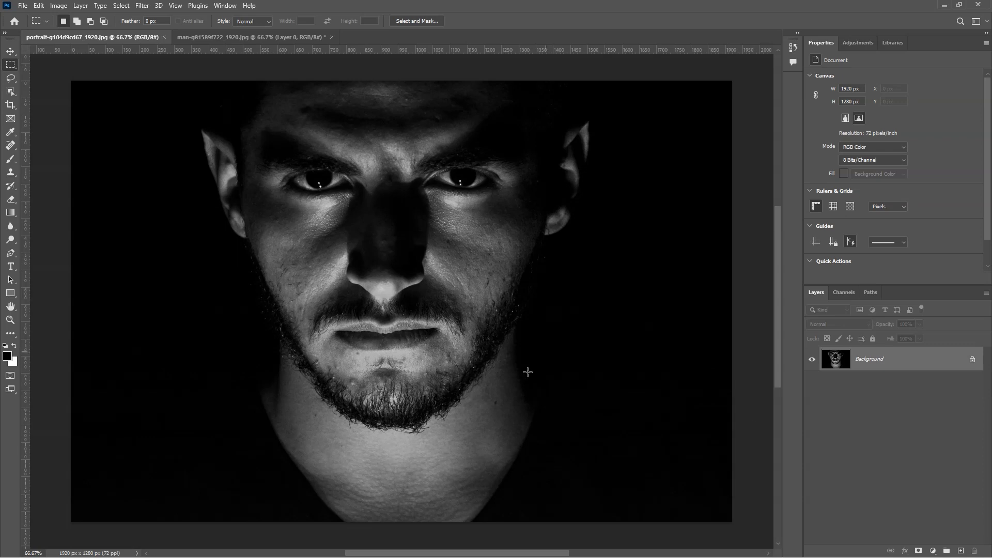
pyautogui.rightClick(878, 363)
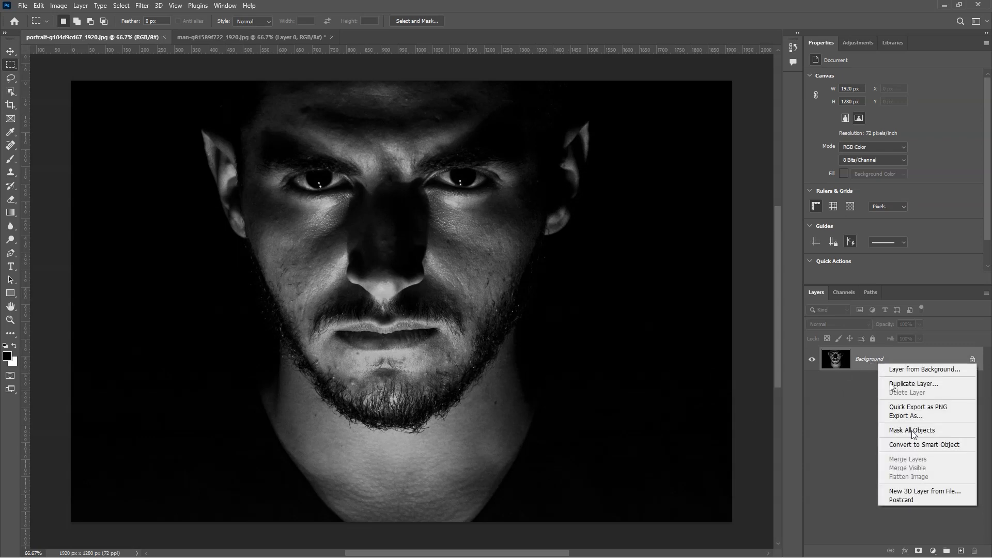
pyautogui.click(914, 444)
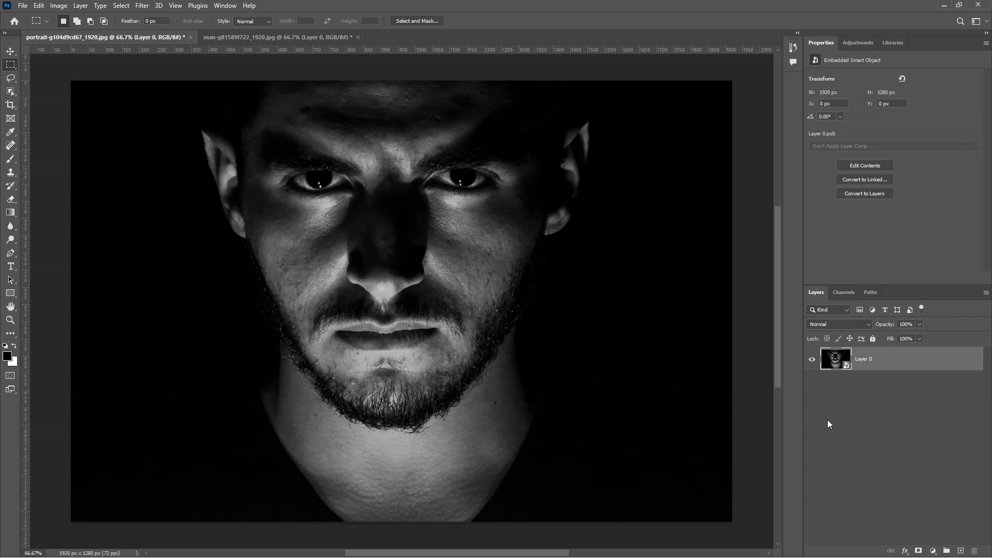
pyautogui.hotkey('ctrl', 'j')
pyautogui.hotkey('ctrl', 'j')
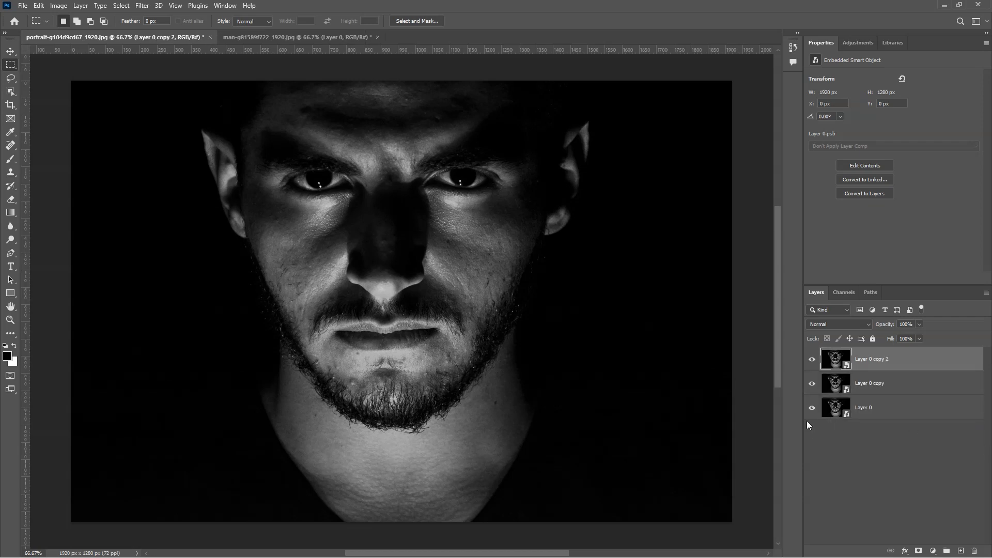
# Step: Rename the three stacked layers, bottom to top, red, blue and overlay
pyautogui.click(869, 411)
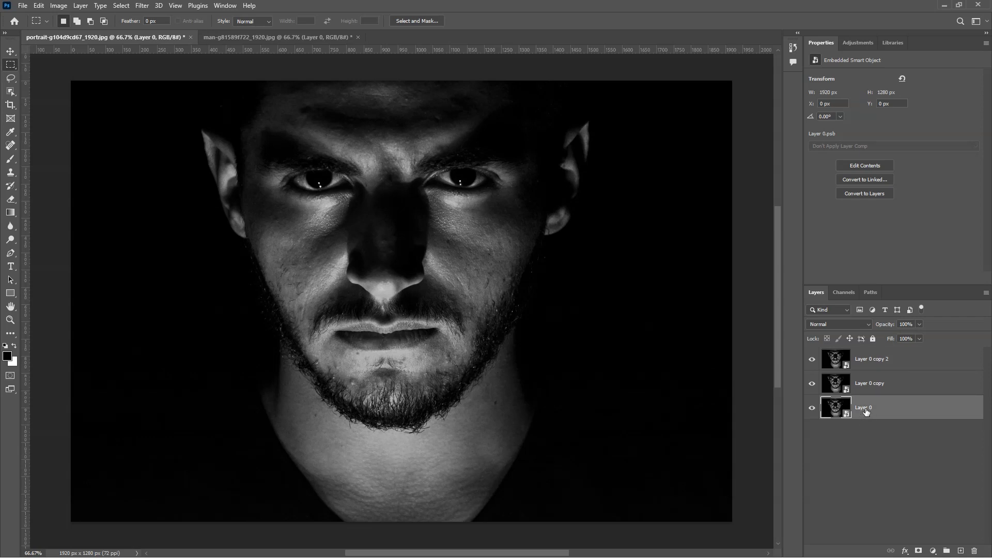
pyautogui.doubleClick(875, 411)
pyautogui.write('red')
pyautogui.click(881, 387)
pyautogui.doubleClick(875, 383)
pyautogui.write('blue')
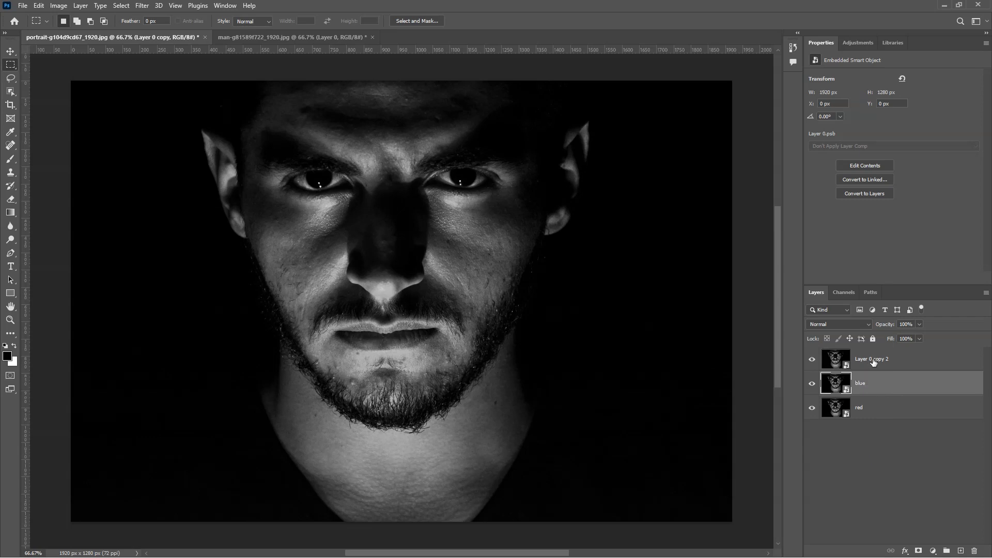
pyautogui.click(875, 363)
pyautogui.doubleClick(875, 363)
pyautogui.write('overlay')
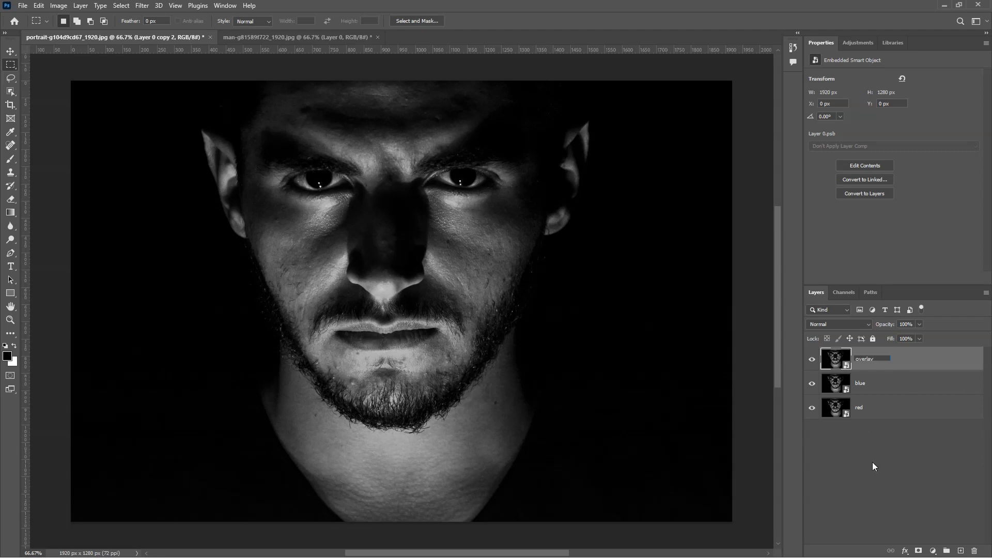
pyautogui.click(872, 462)
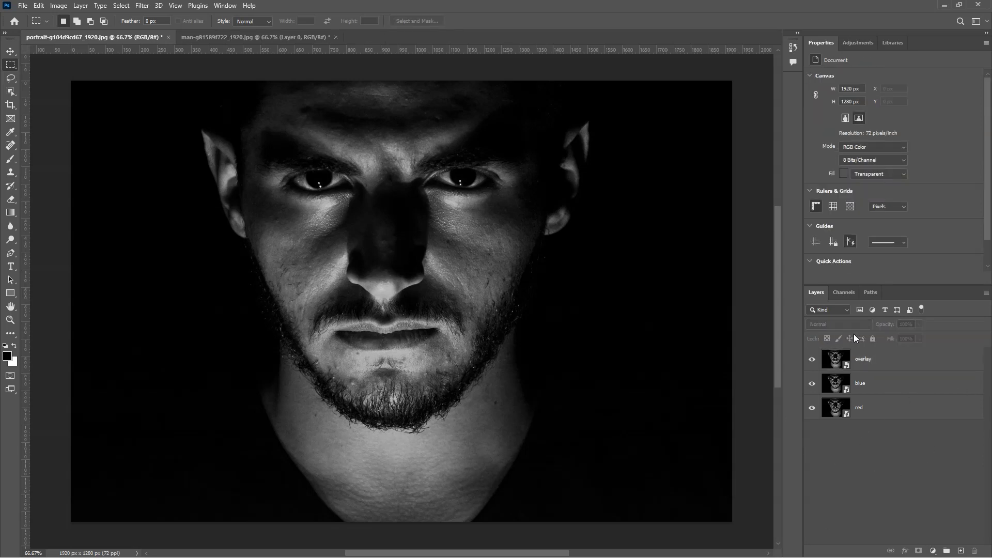
# Step: Hide the overlay and blue layers, leaving red selected
pyautogui.click(813, 362)
pyautogui.click(812, 383)
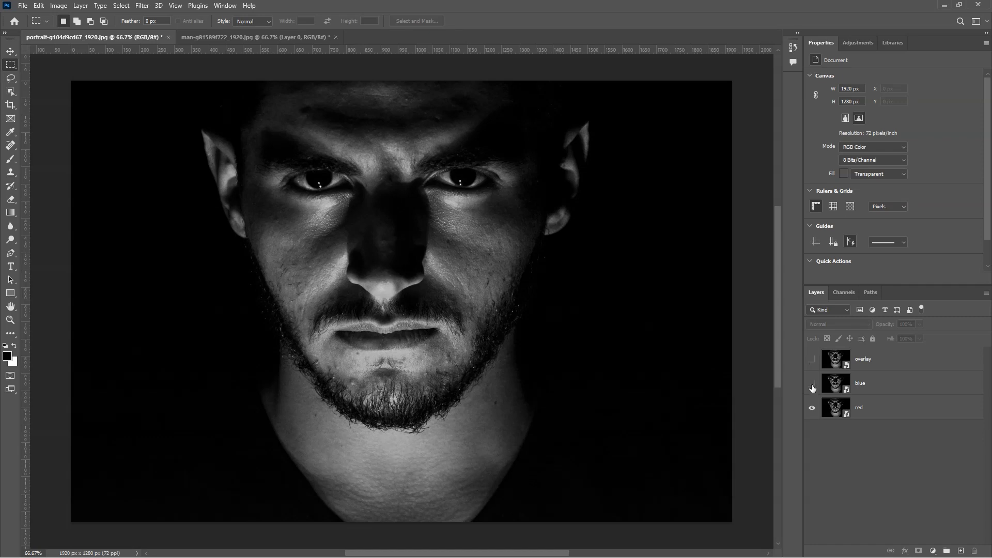
pyautogui.click(881, 412)
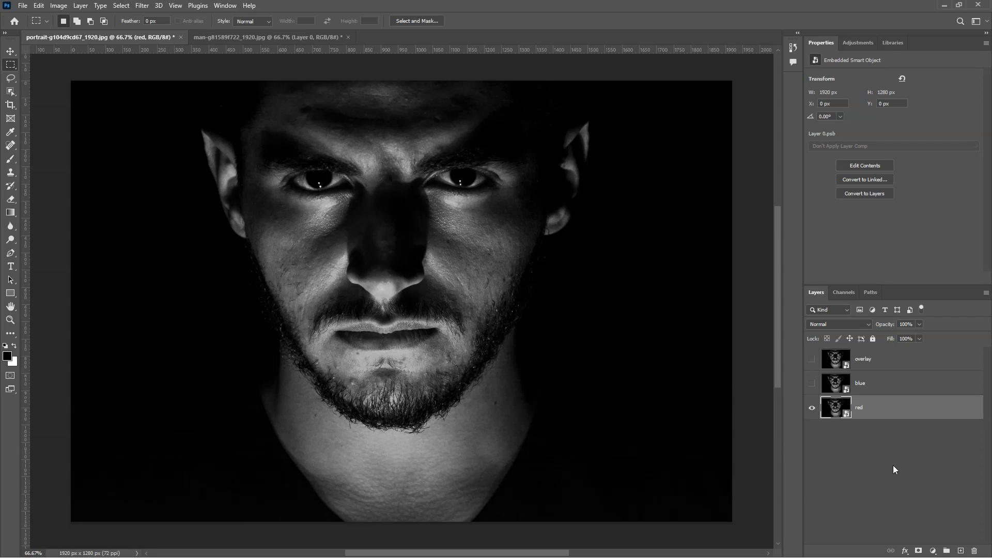
# Step: Uncheck the G and B channels in the red layer's Advanced Blending options
pyautogui.doubleClick(903, 412)
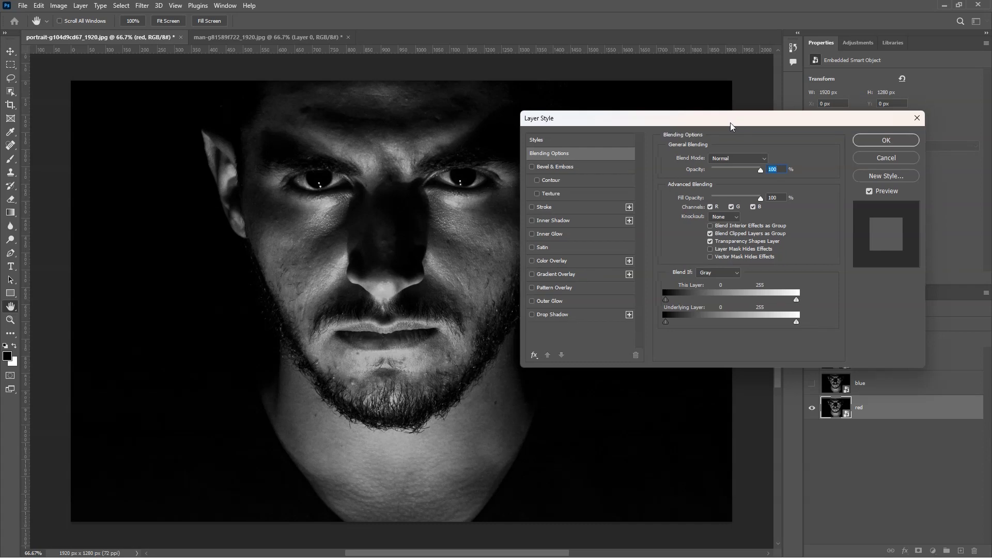
pyautogui.moveTo(731, 126); pyautogui.dragTo(599, 164)
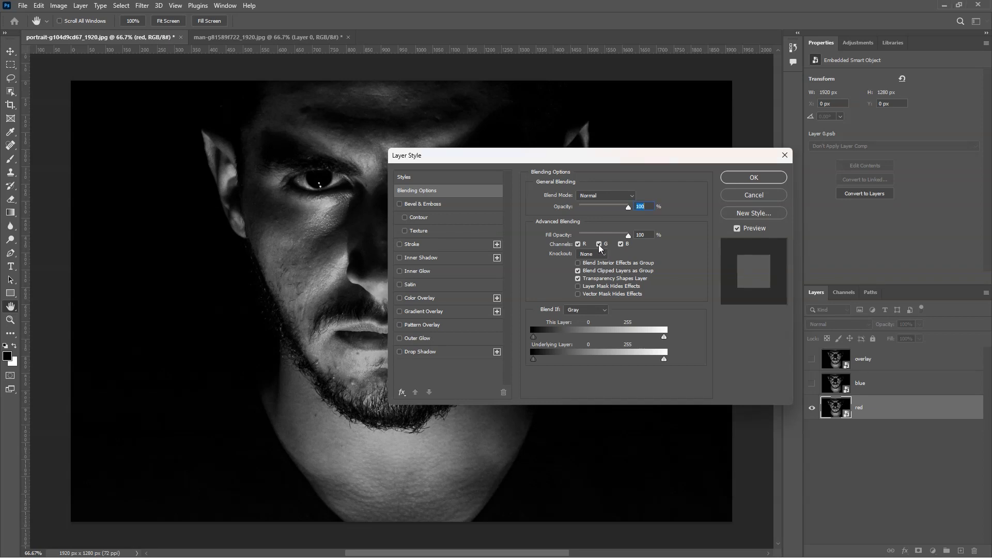
pyautogui.click(599, 243)
pyautogui.click(621, 244)
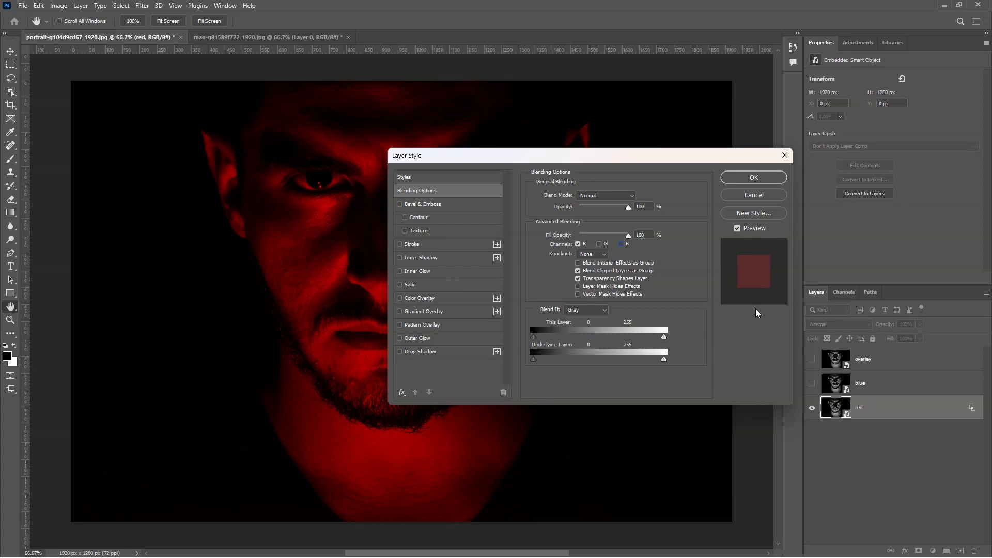
pyautogui.click(754, 180)
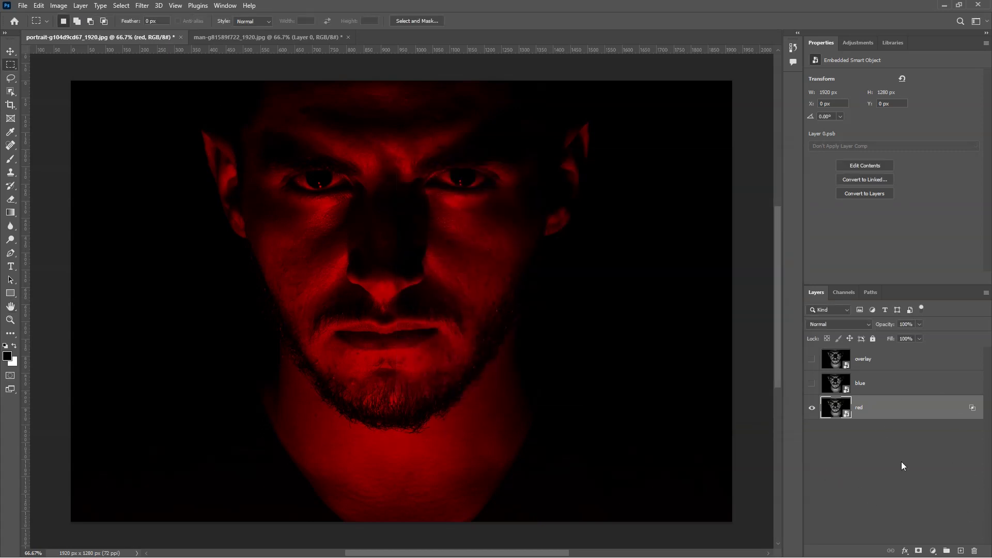
# Step: Convert red plus a new empty layer into smart object Layer 1, then show and select blue
pyautogui.click(961, 551)
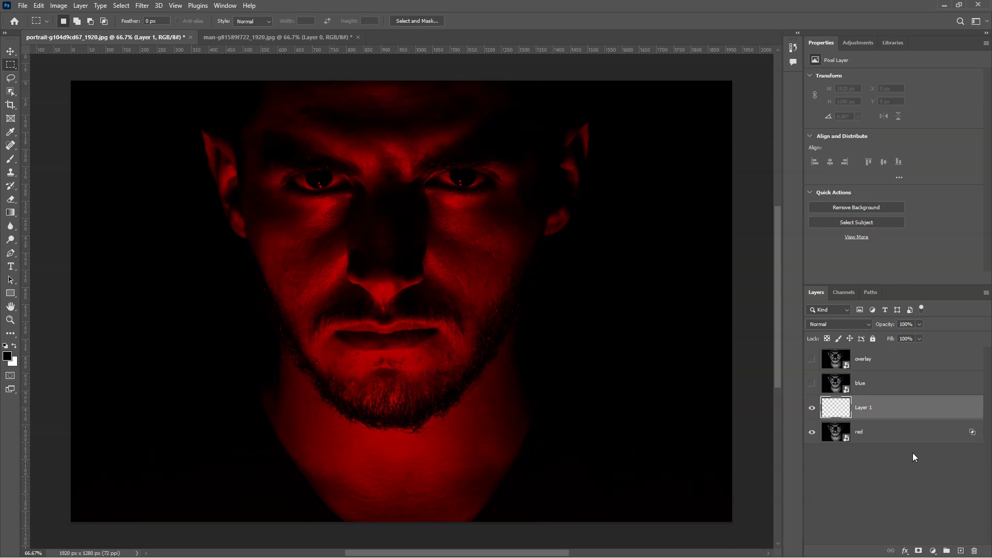
pyautogui.keyDown('shift'); pyautogui.click(890, 433); pyautogui.keyUp('shift')
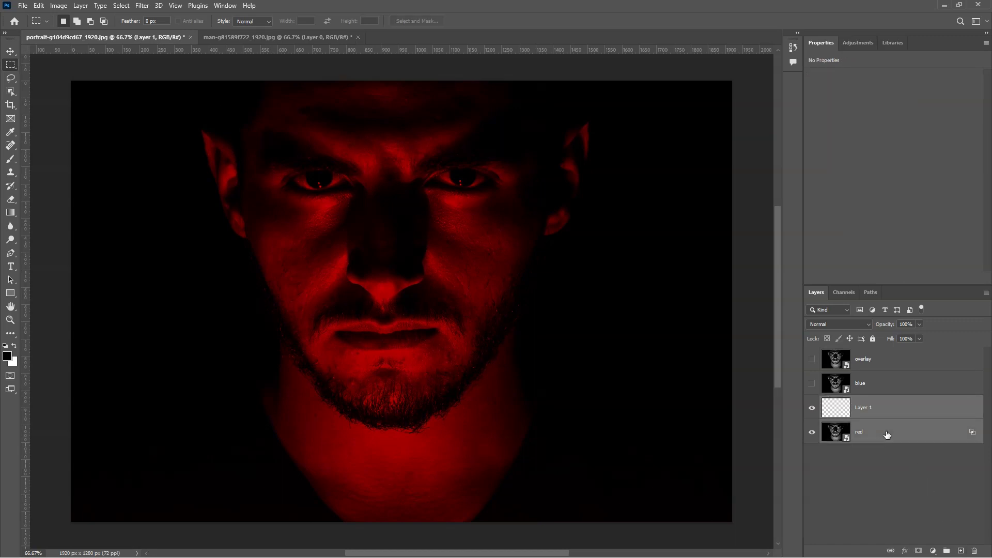
pyautogui.rightClick(891, 433)
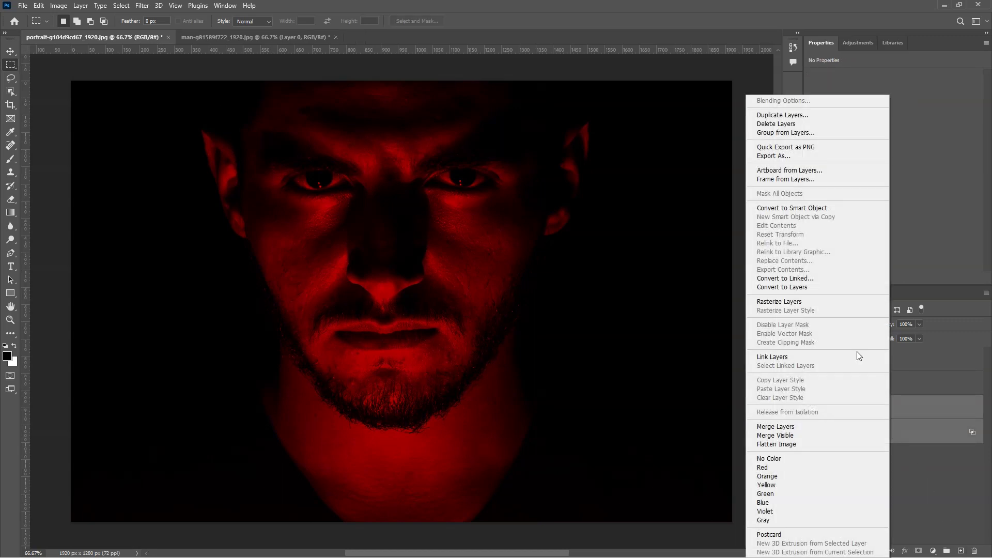
pyautogui.click(821, 208)
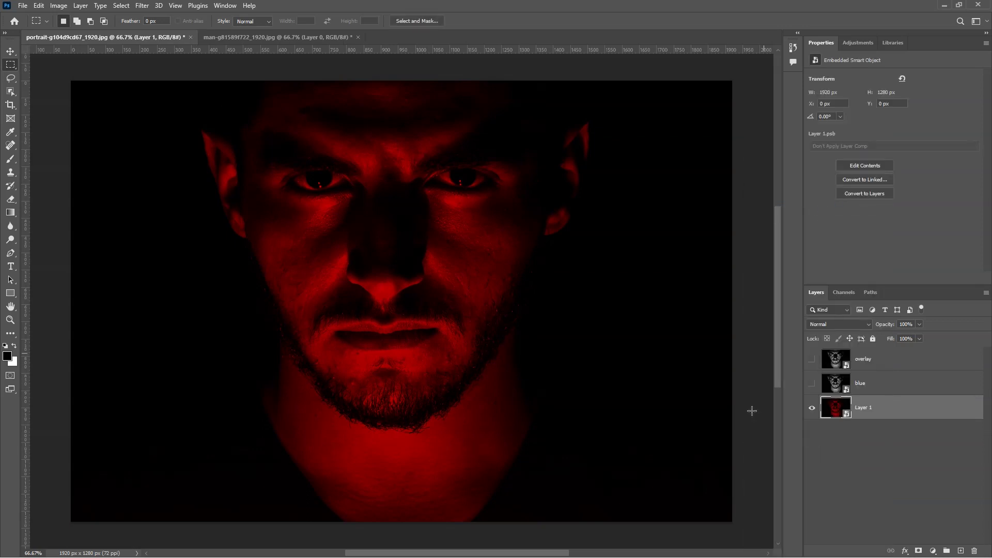
pyautogui.click(811, 384)
pyautogui.click(893, 387)
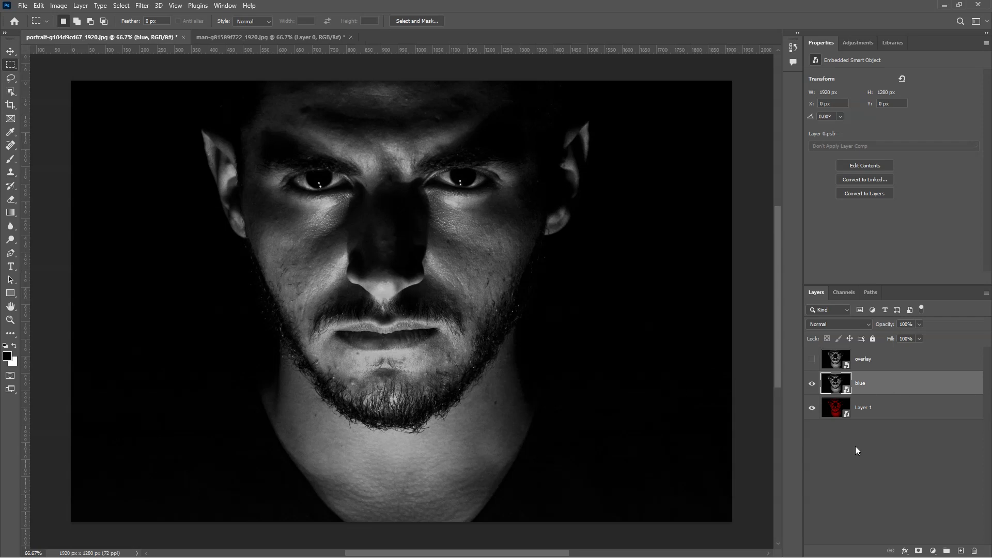
# Step: Uncheck the R channel in the blue layer's Advanced Blending options
pyautogui.doubleClick(895, 386)
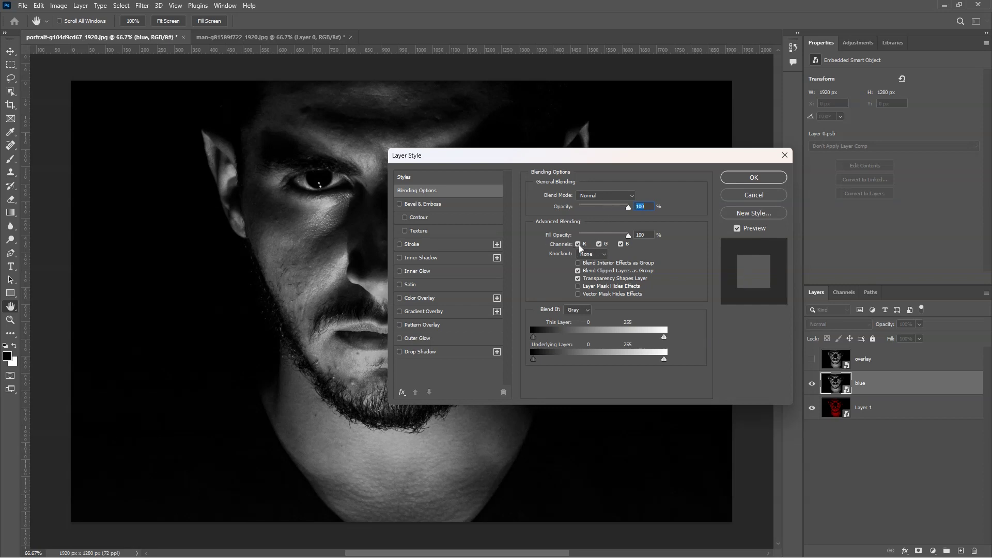
pyautogui.click(579, 244)
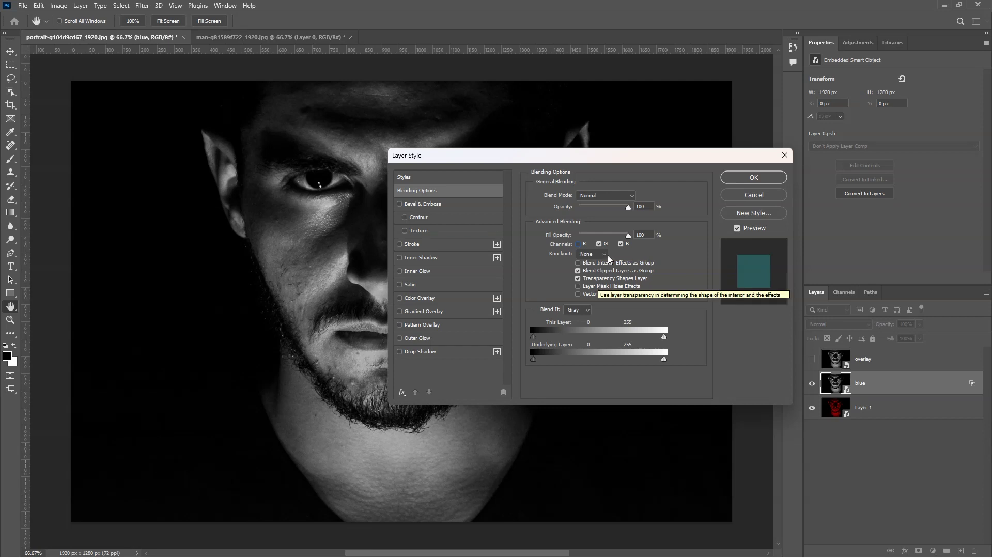
pyautogui.moveTo(692, 158); pyautogui.dragTo(696, 175)
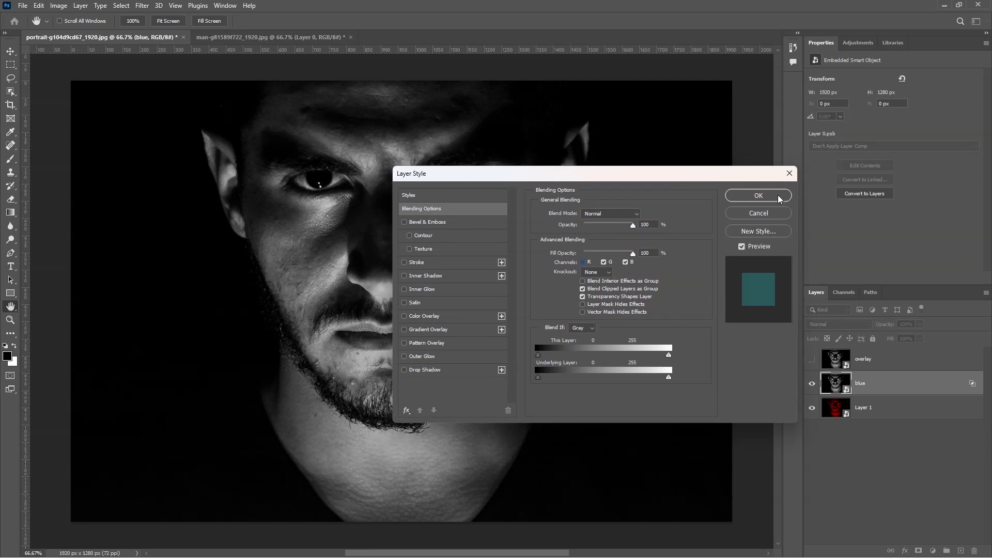
pyautogui.click(763, 196)
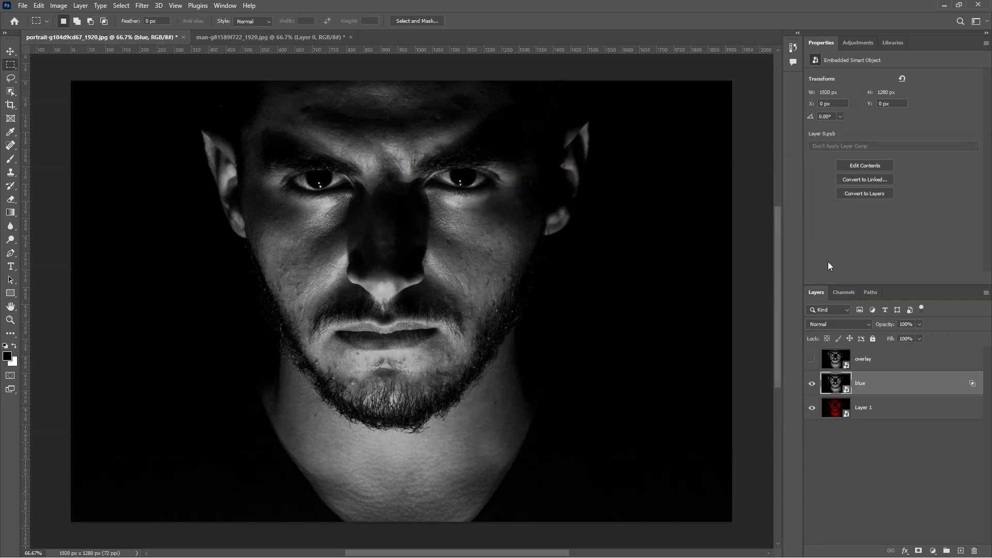
# Step: Convert the blue layer together with a new empty Layer 2 into one smart object
pyautogui.click(960, 551)
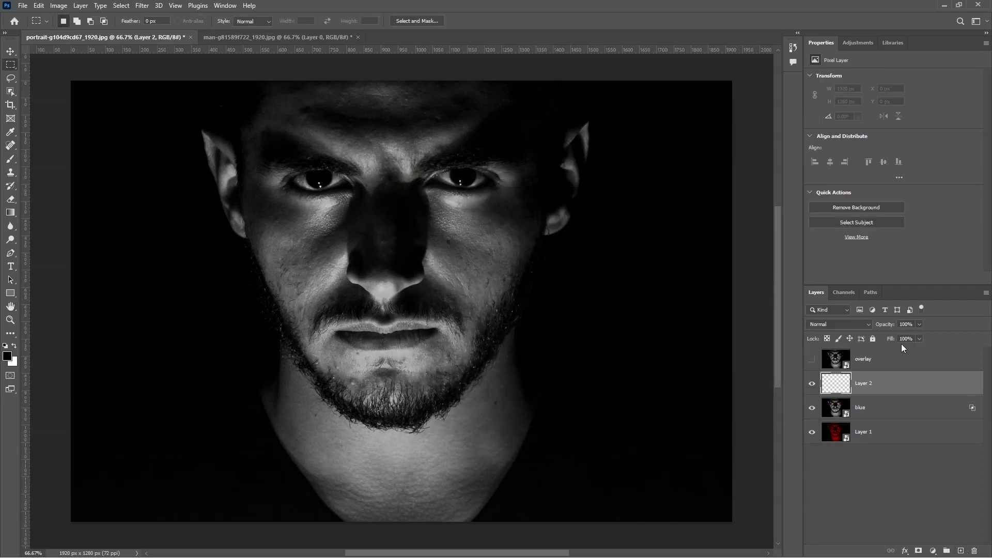
pyautogui.keyDown('ctrl'); pyautogui.click(886, 409); pyautogui.keyUp('ctrl')
pyautogui.rightClick(886, 408)
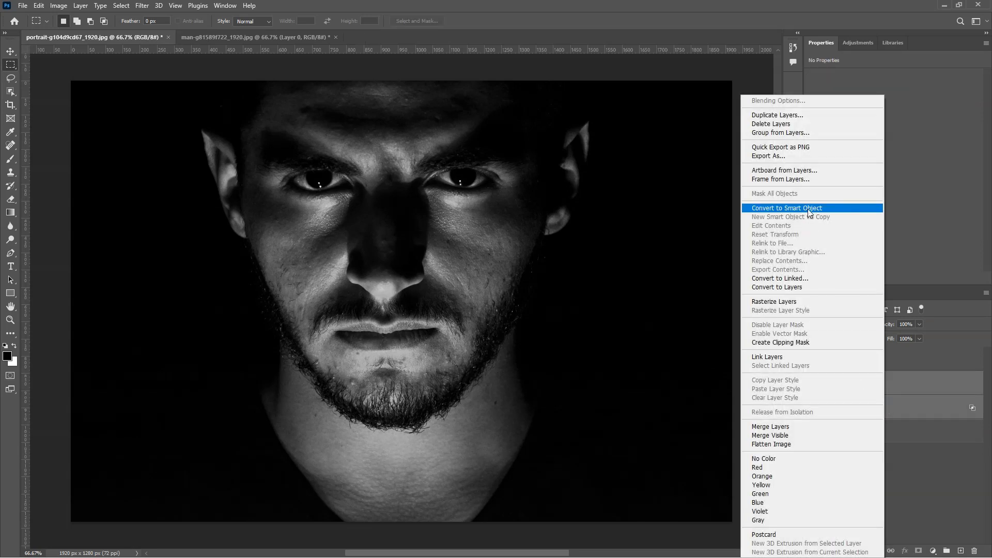
pyautogui.click(808, 209)
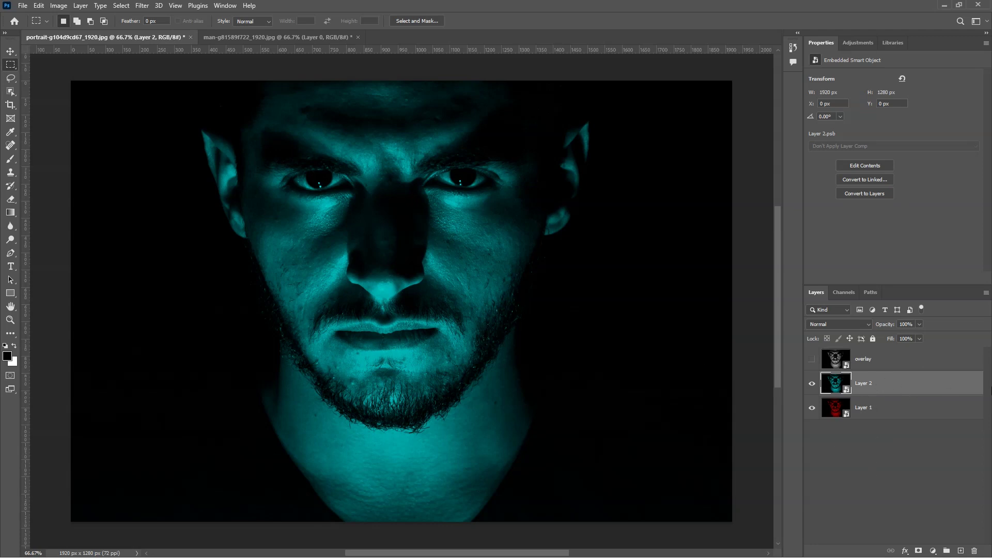
# Step: Make the overlay layer visible with Overlay blend mode and 50% opacity
pyautogui.click(880, 361)
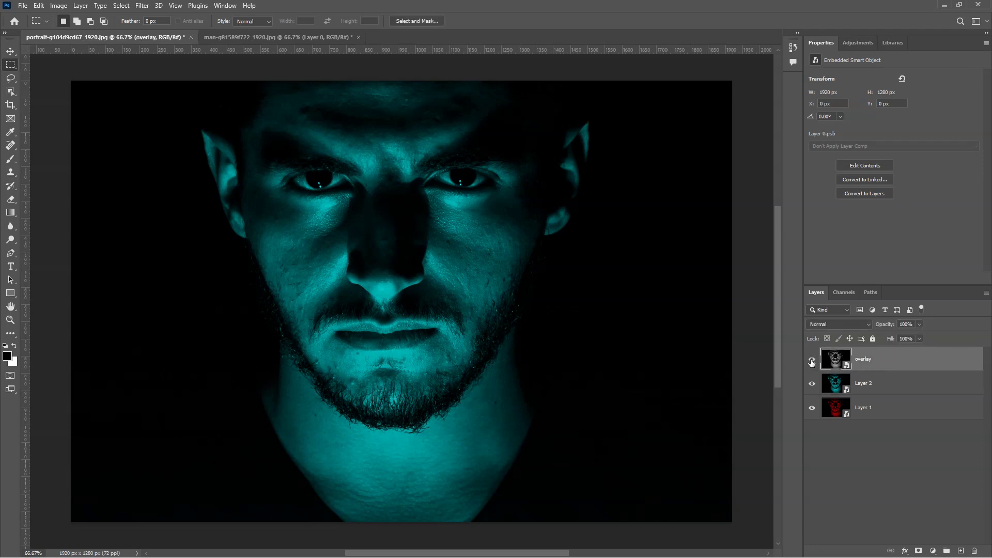
pyautogui.click(812, 359)
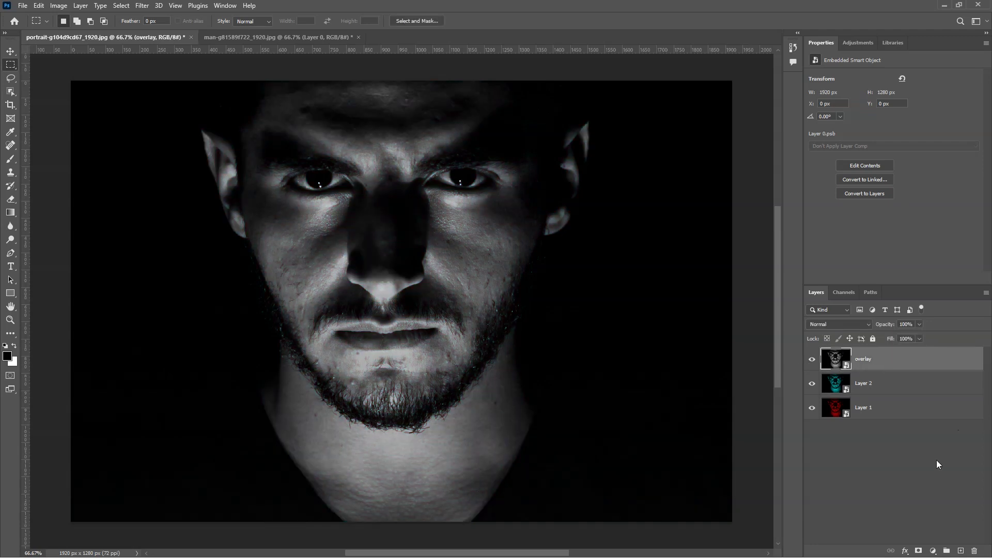
pyautogui.click(863, 326)
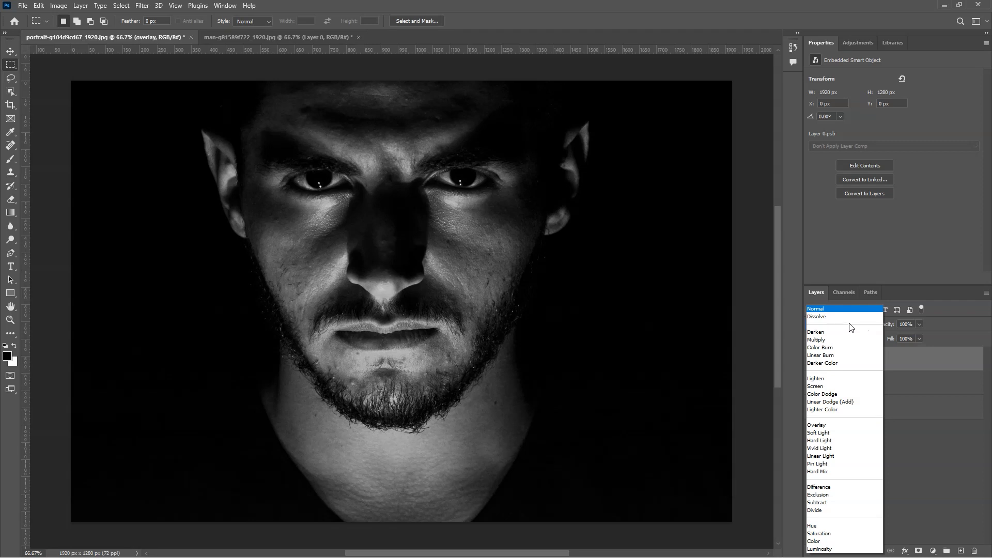
pyautogui.click(835, 426)
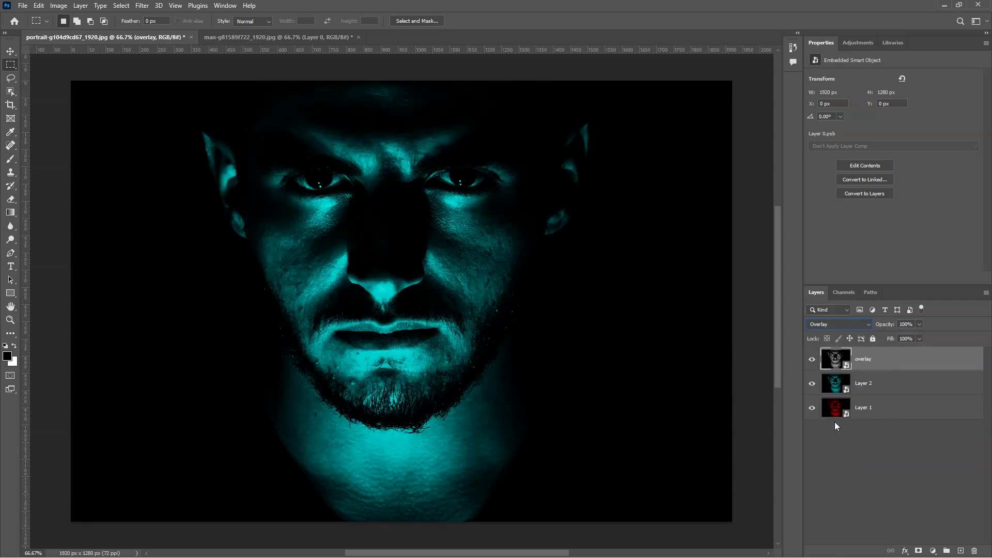
pyautogui.click(913, 324)
pyautogui.write('50')
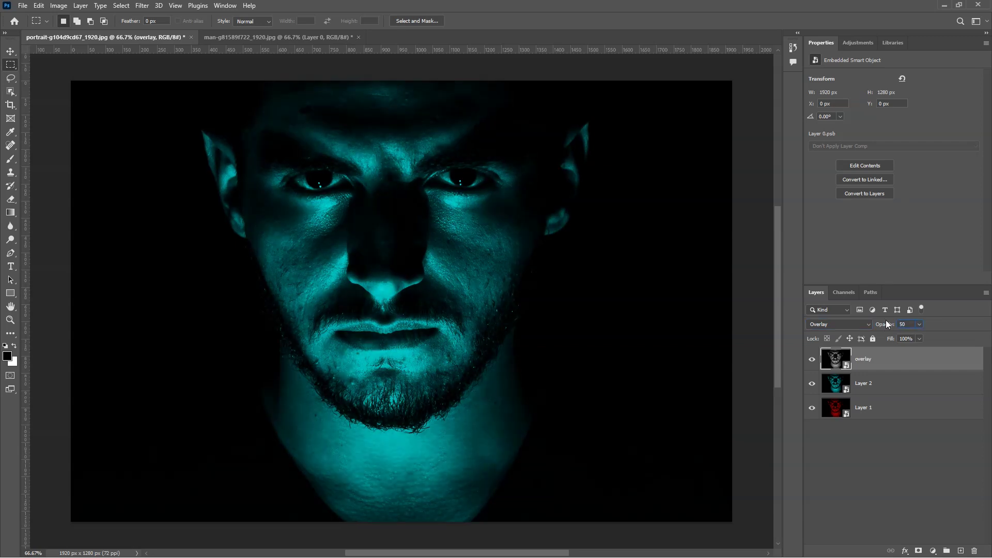
pyautogui.click(884, 465)
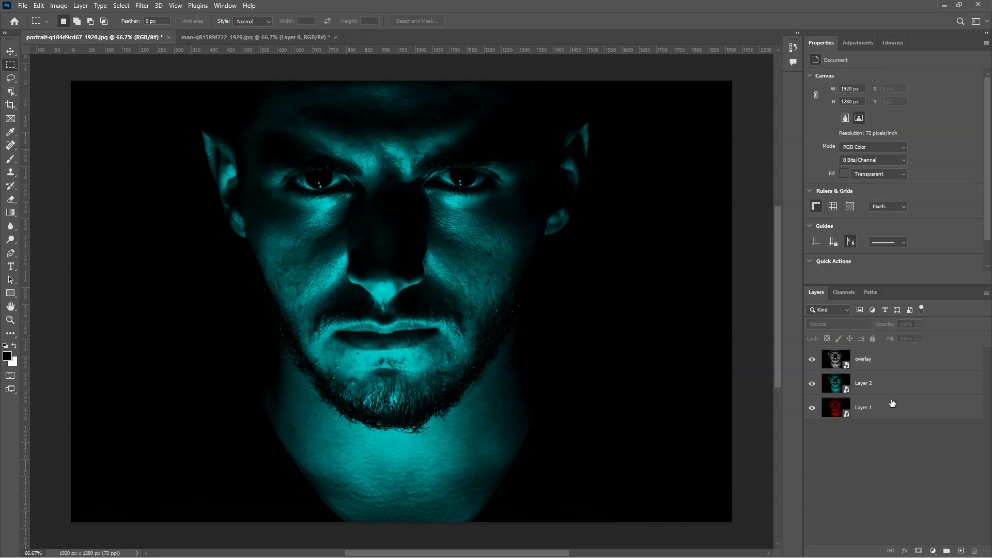
# Step: Add a white layer mask to Layer 2 and choose the Basics Black, White gradient preset
pyautogui.click(892, 385)
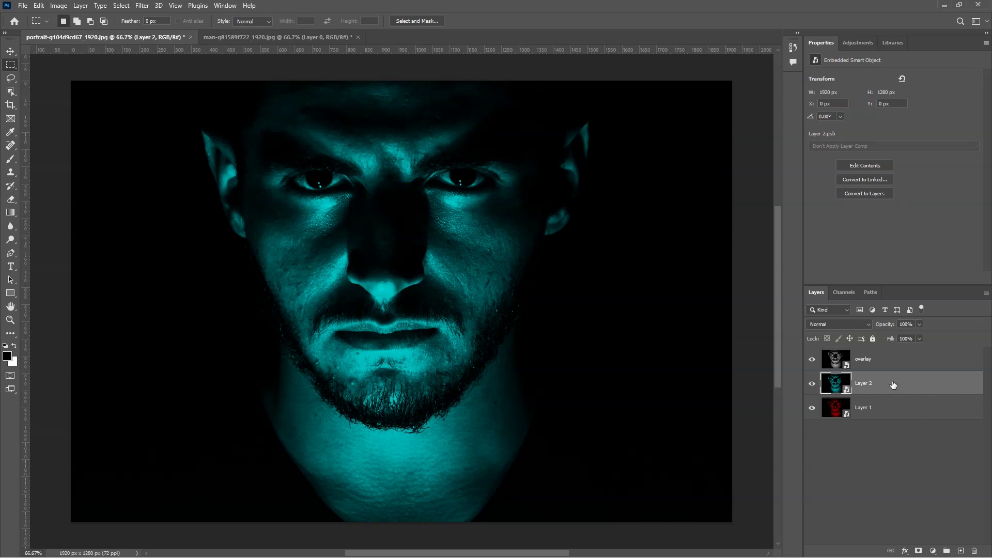
pyautogui.click(918, 551)
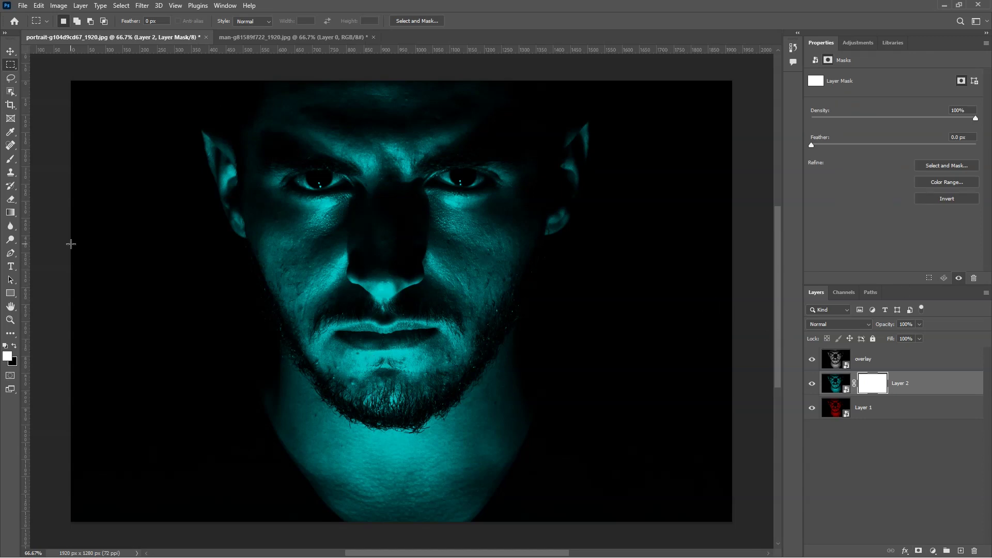
pyautogui.click(12, 216)
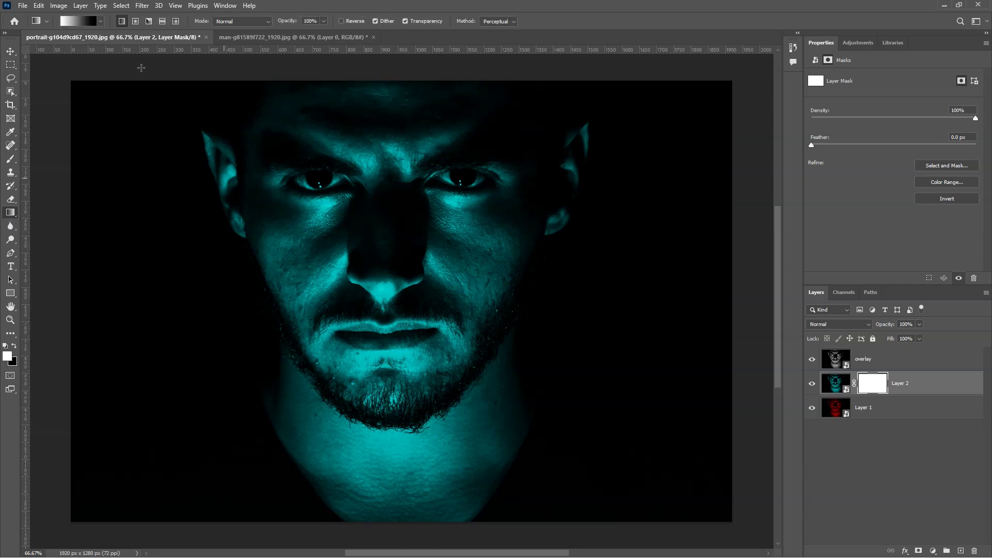
pyautogui.click(101, 22)
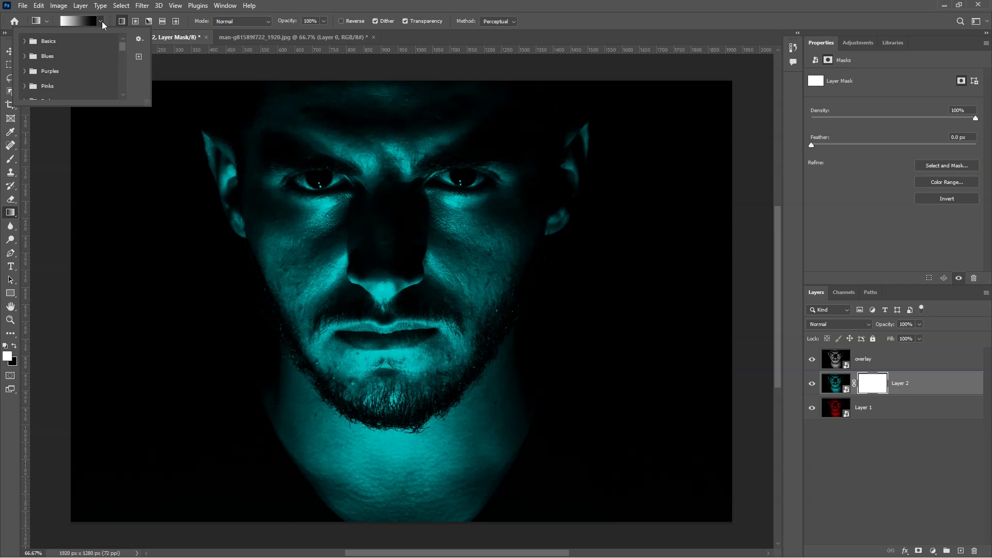
pyautogui.click(24, 41)
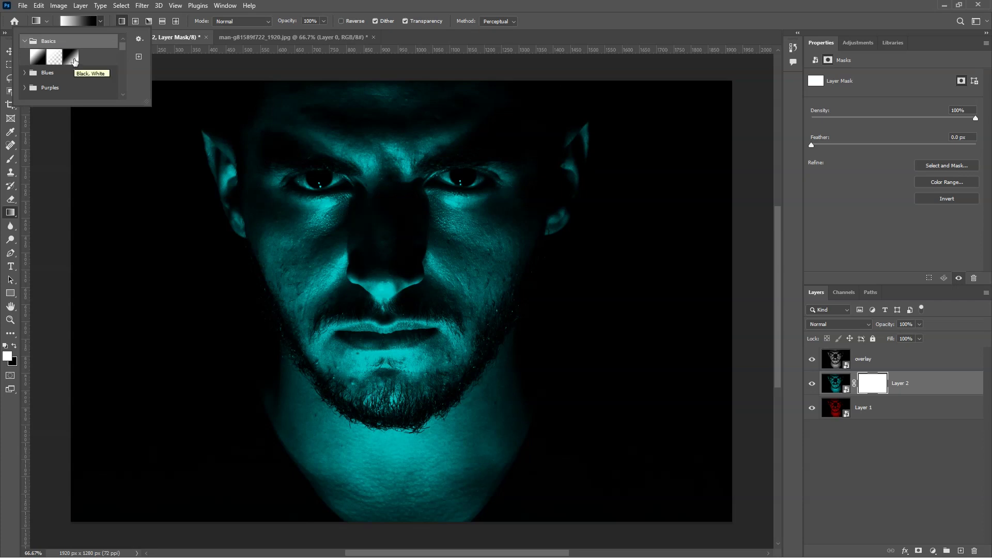
pyautogui.click(73, 58)
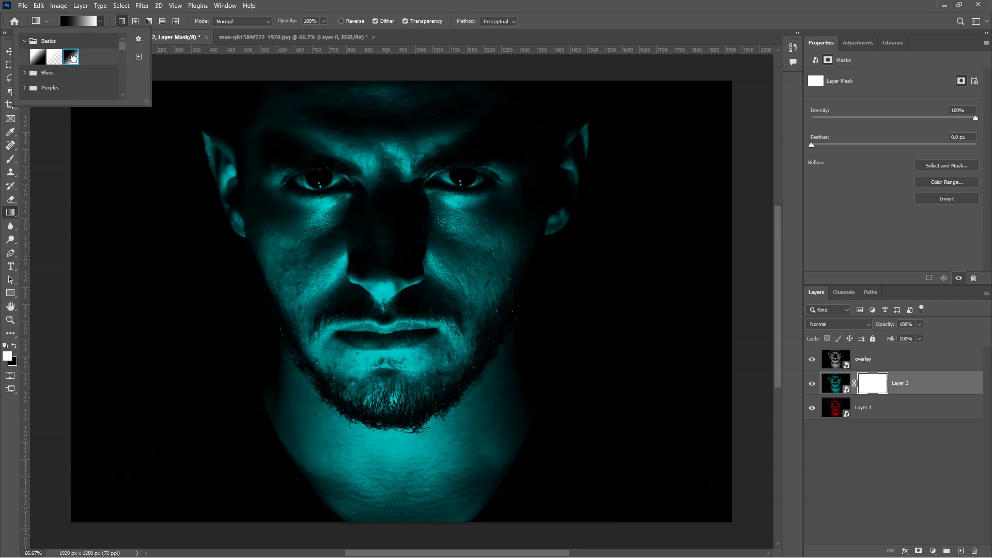
# Step: Drag the black-to-white gradient horizontally across the face so its left half turns red
pyautogui.click(292, 4)
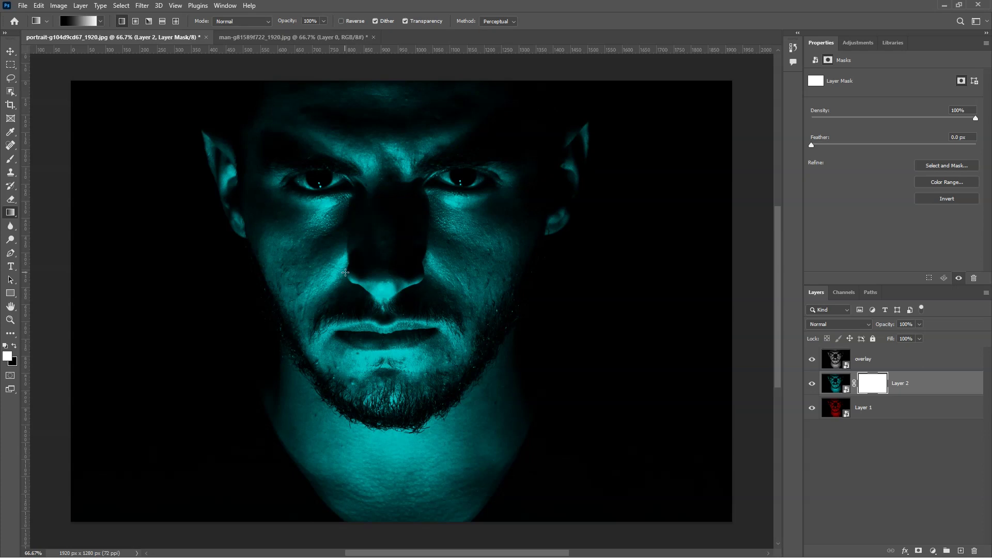
pyautogui.moveTo(345, 272); pyautogui.dragTo(425, 272)
pyautogui.moveTo(426, 271); pyautogui.dragTo(426, 271)
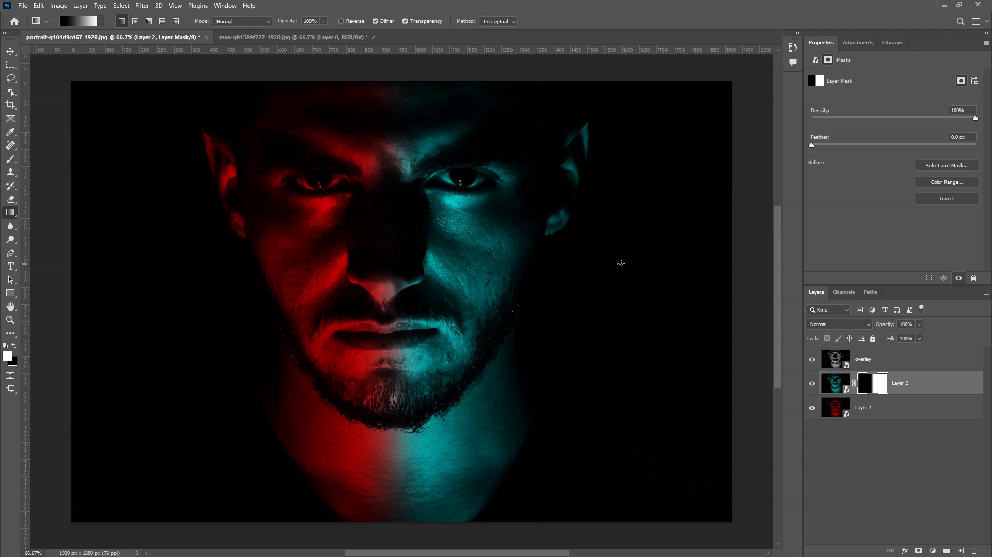
# Step: Convert the overlay, Layer 2 and Layer 1 layers into one smart object named overlay
pyautogui.click(897, 362)
pyautogui.keyDown('shift'); pyautogui.click(904, 390); pyautogui.keyUp('shift')
pyautogui.keyDown('shift'); pyautogui.click(895, 415); pyautogui.keyUp('shift')
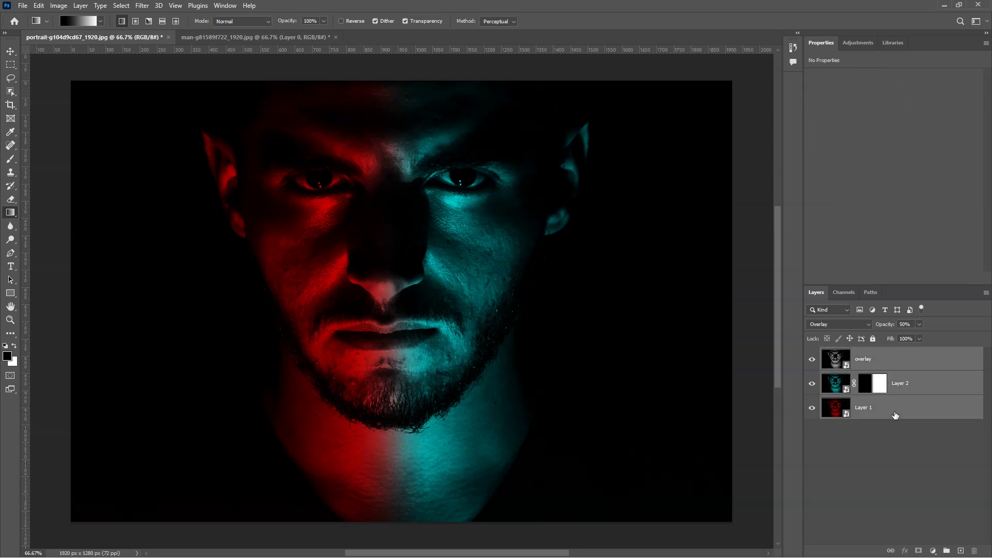
pyautogui.rightClick(891, 411)
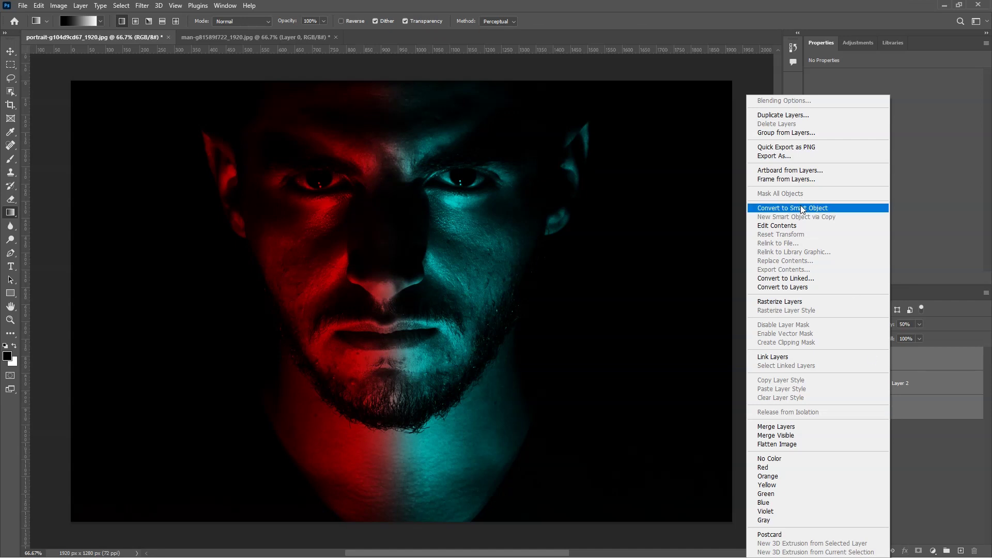
pyautogui.click(803, 209)
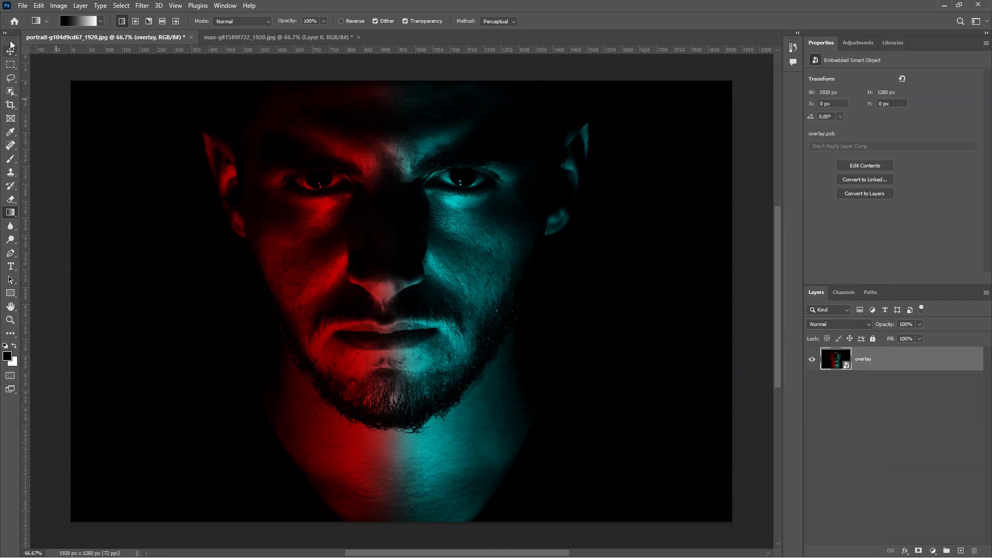
pyautogui.click(140, 6)
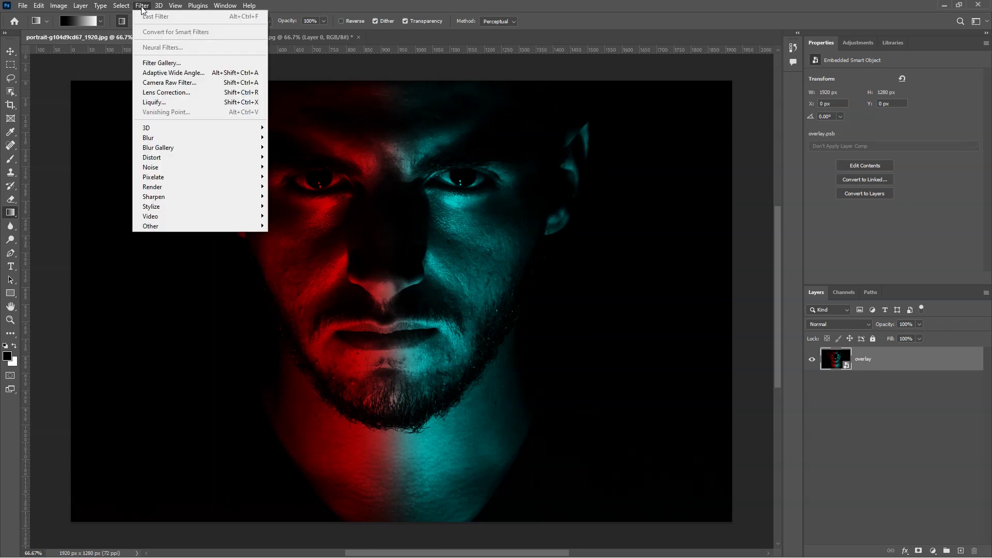
# Step: Preview Artistic > Paint Daubs in the Filter Gallery with brush size 1, sharpness 5, Simple brush
pyautogui.click(163, 63)
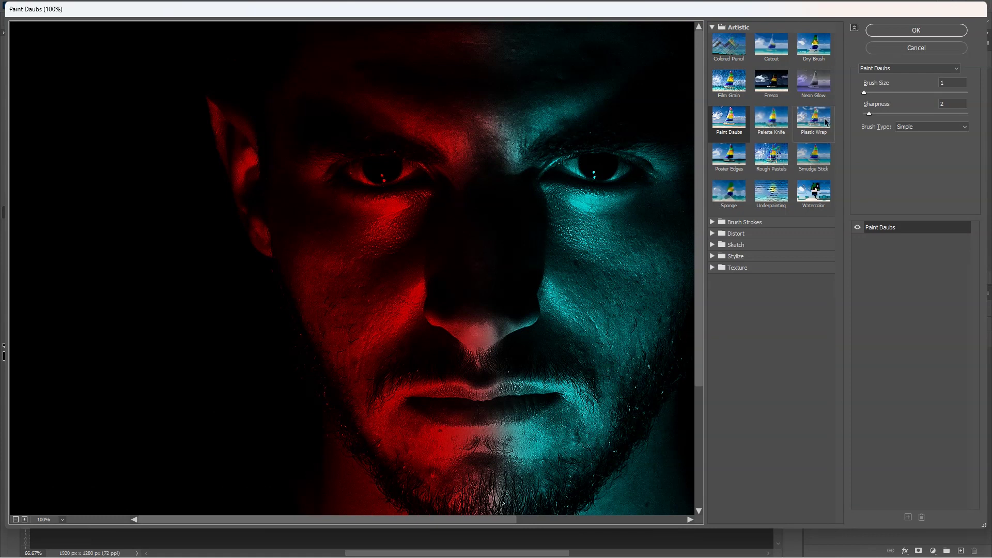
pyautogui.click(711, 27)
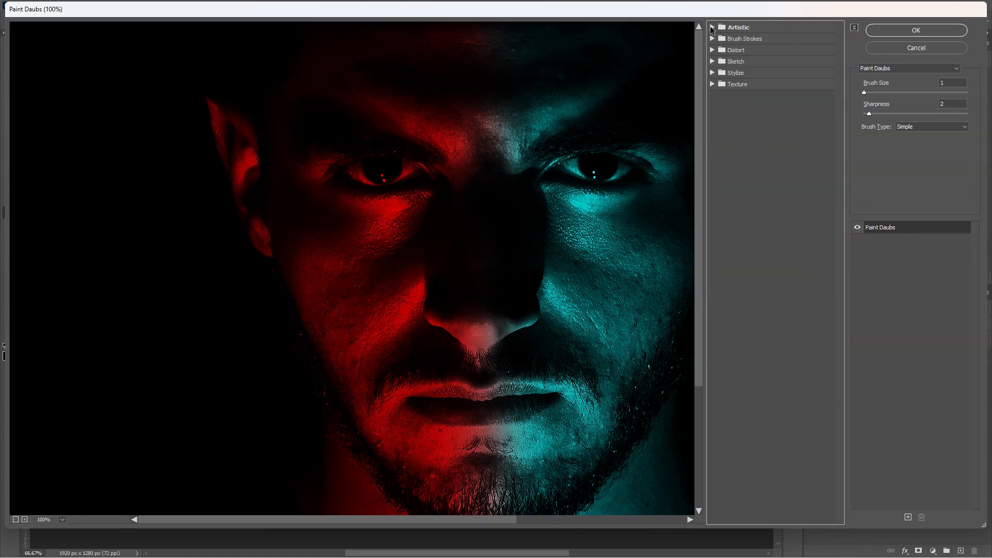
pyautogui.click(711, 28)
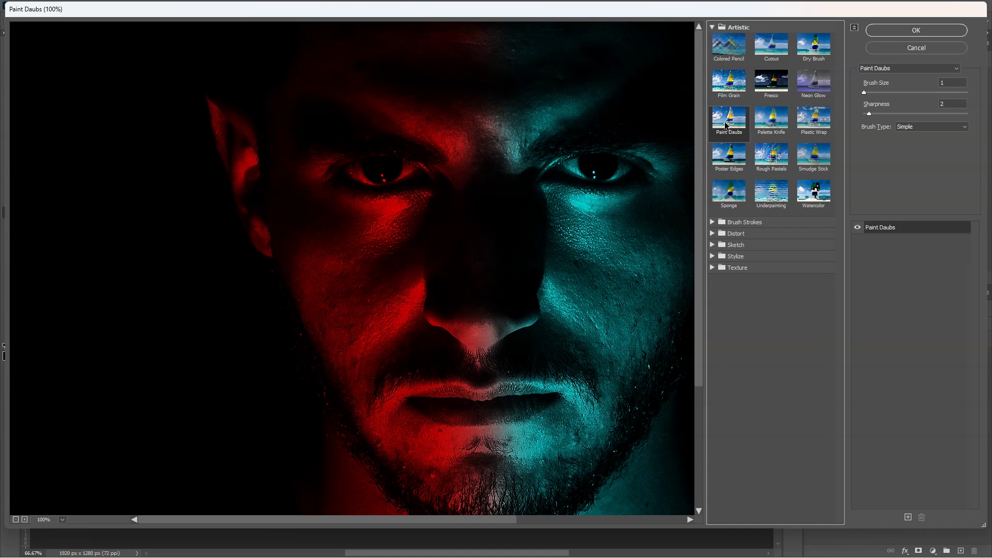
pyautogui.moveTo(933, 90); pyautogui.dragTo(881, 93)
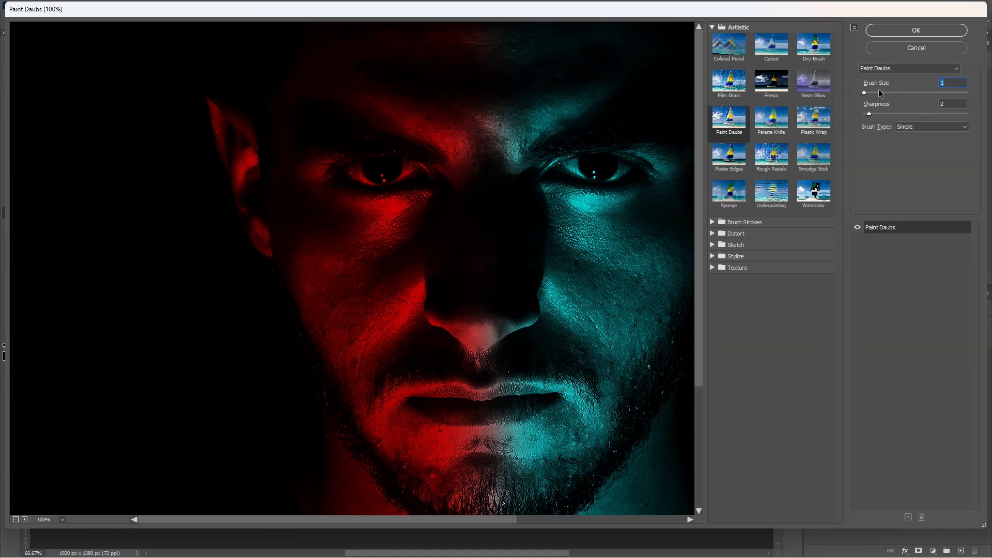
pyautogui.click(869, 115)
pyautogui.moveTo(869, 115); pyautogui.dragTo(873, 115)
pyautogui.click(938, 126)
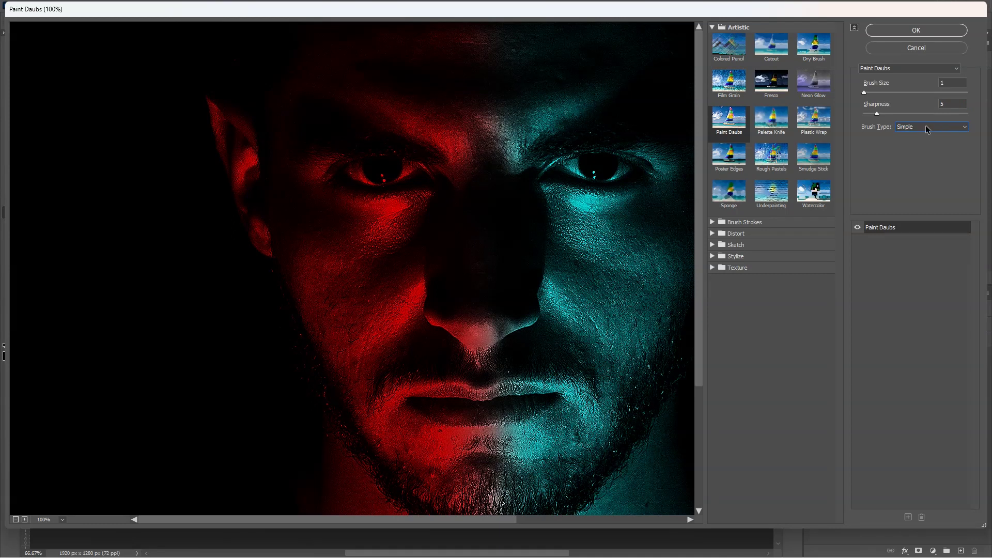
# Step: Confirm the Filter Gallery with OK to apply Paint Daubs to the portrait
pyautogui.click(927, 34)
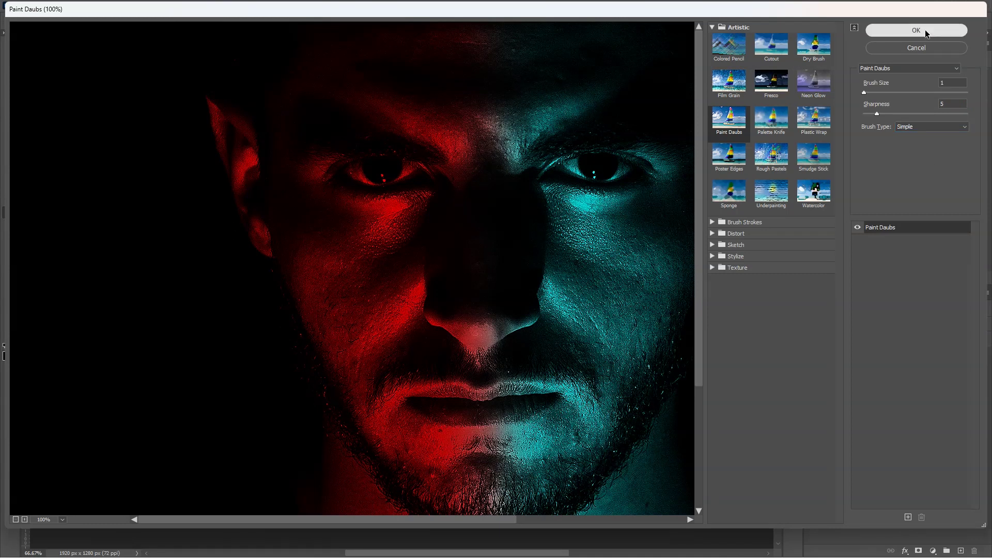